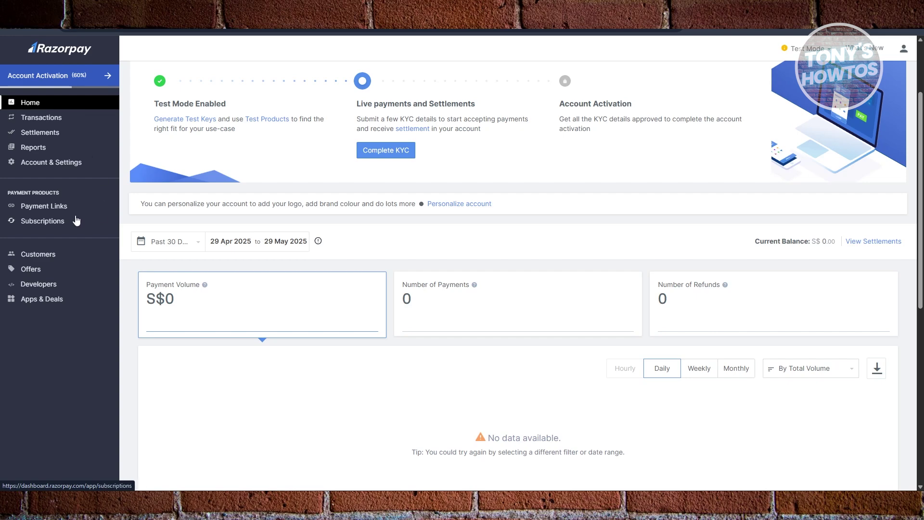
# Step: Go to Subscriptions under Payment Products in the sidebar to see the empty list
pyautogui.click(56, 226)
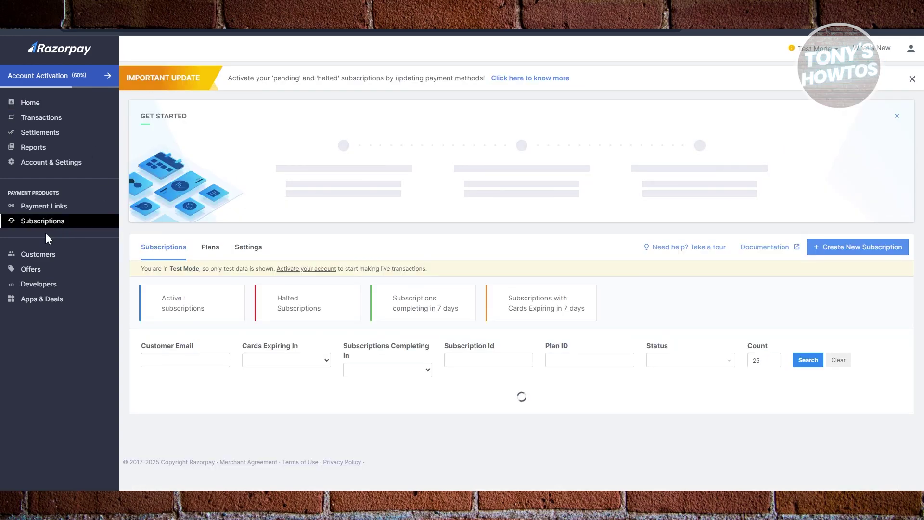
pyautogui.scroll(-3, 325, 254)
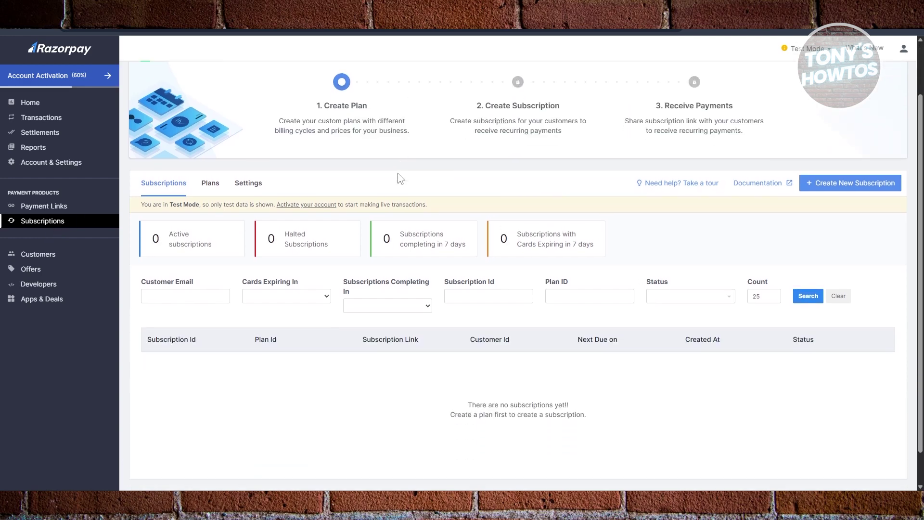
pyautogui.scroll(-1, 328, 299)
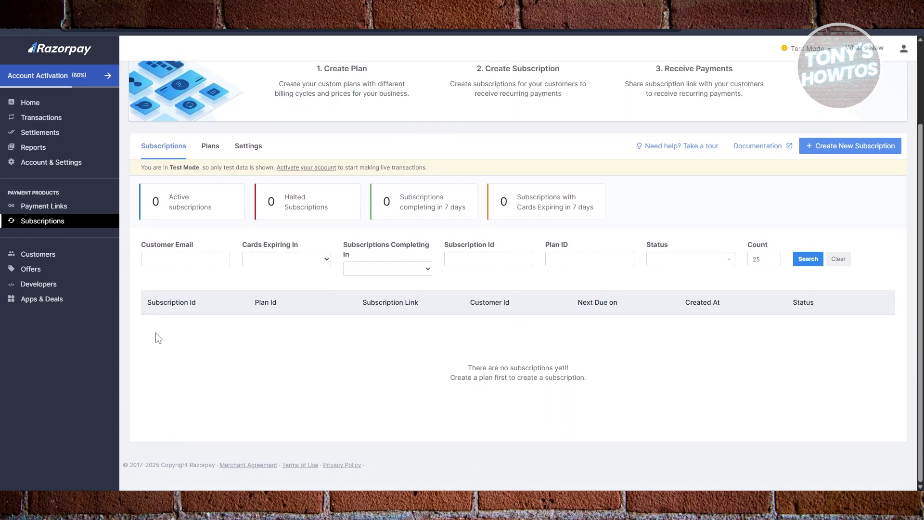